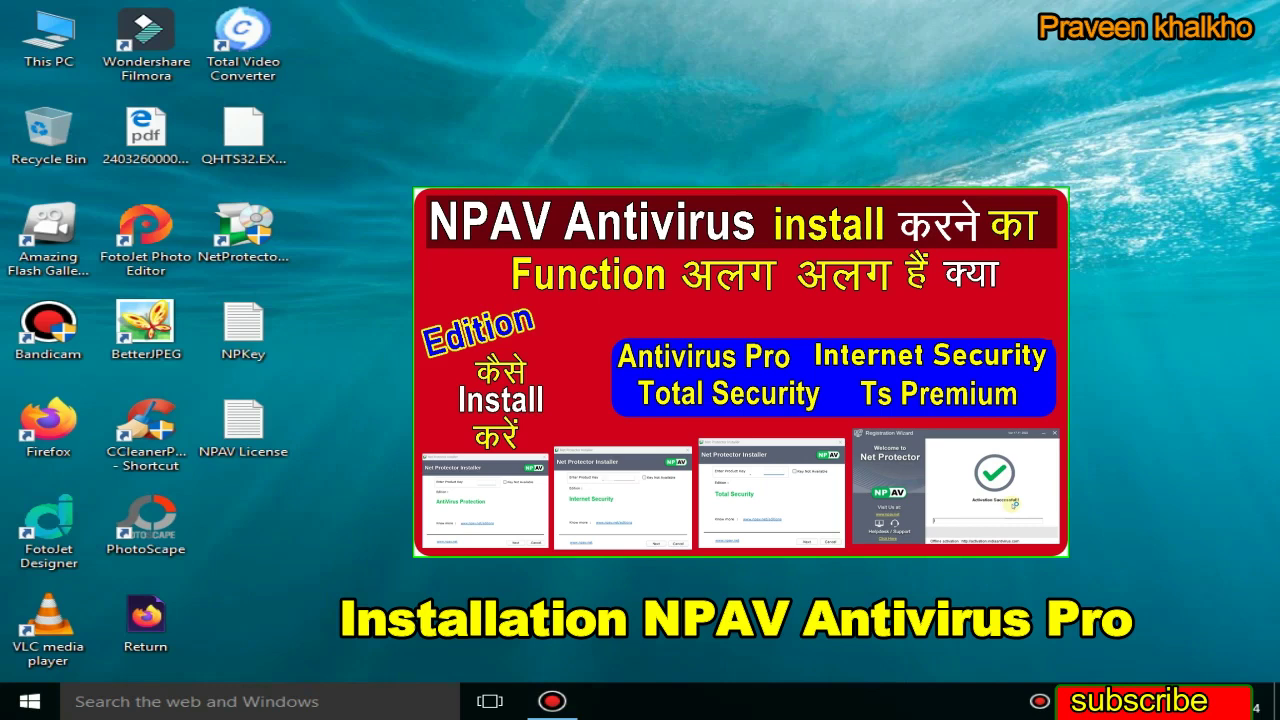
Run the NetProtector installer from the desktop as administrator, enter the product key and continue
click(237, 245)
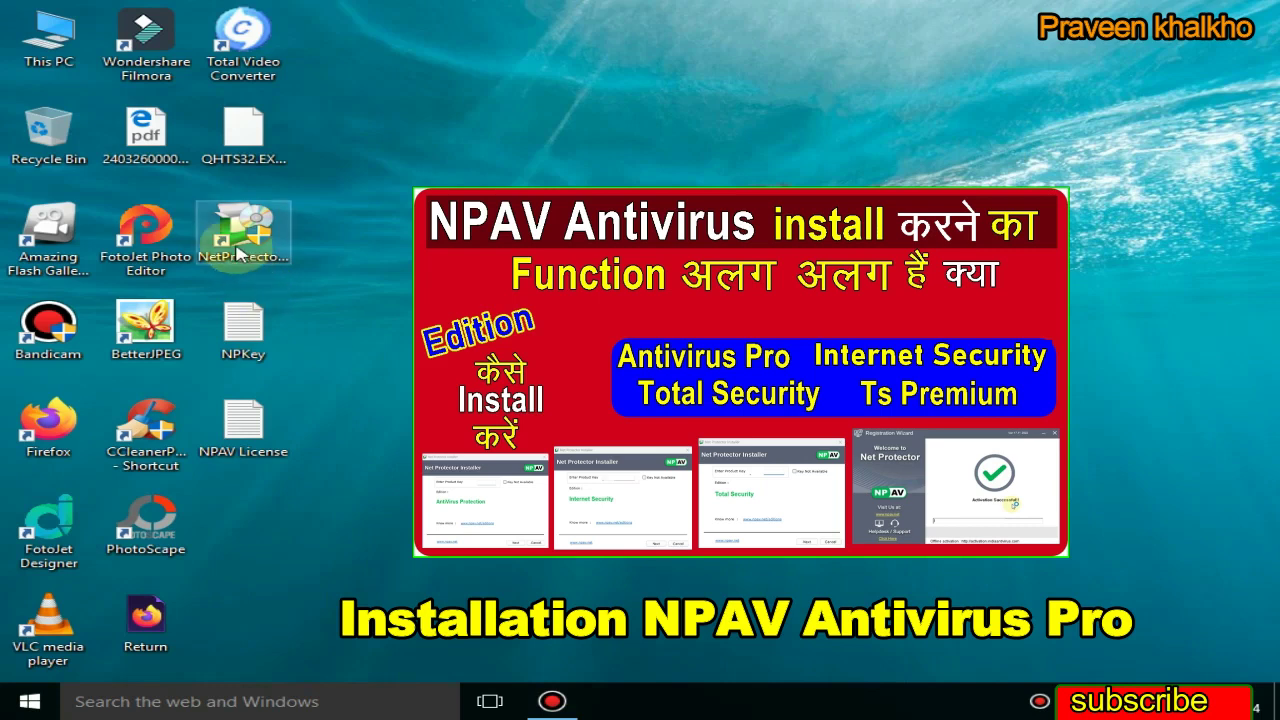
right_click(240, 248)
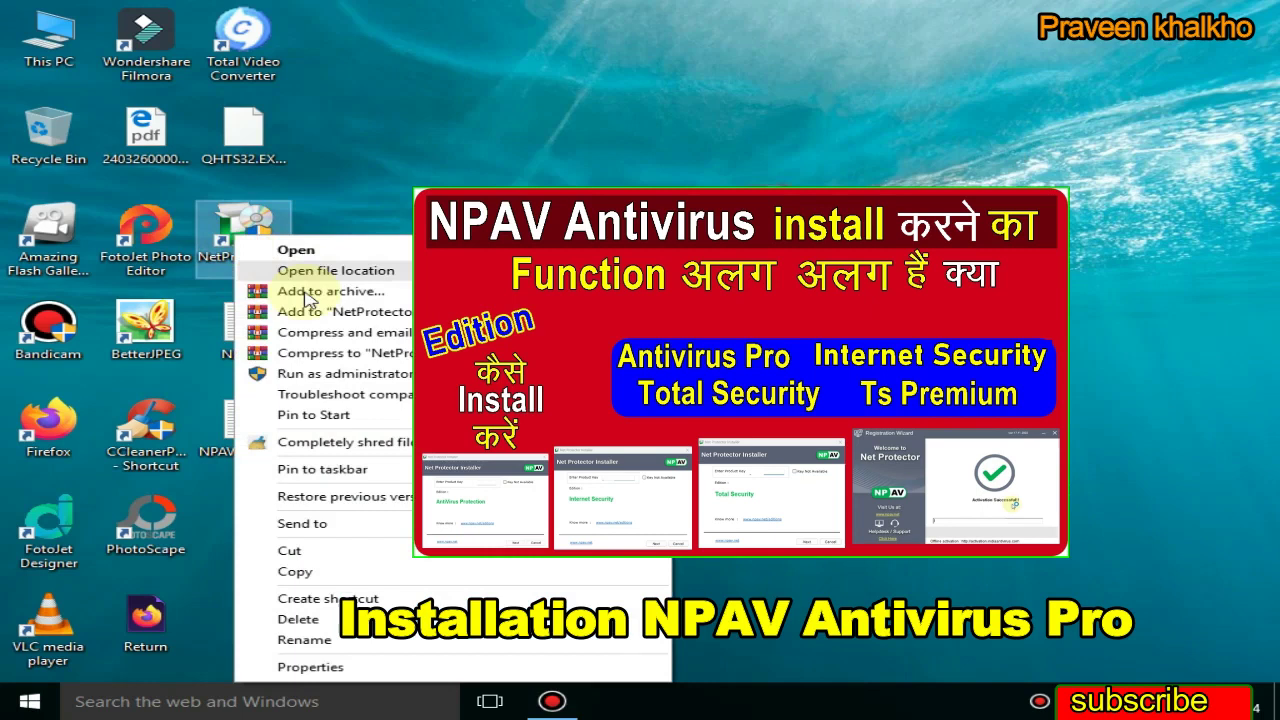
click(326, 375)
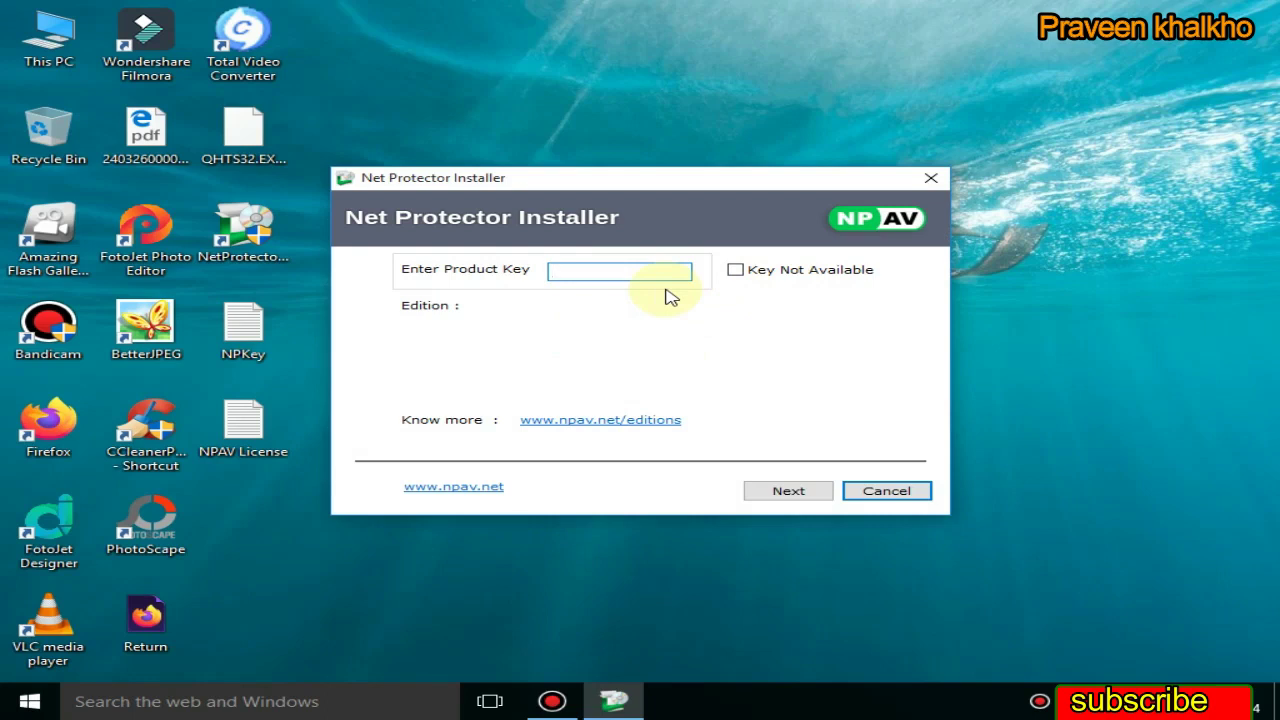
key(ctrl+v)
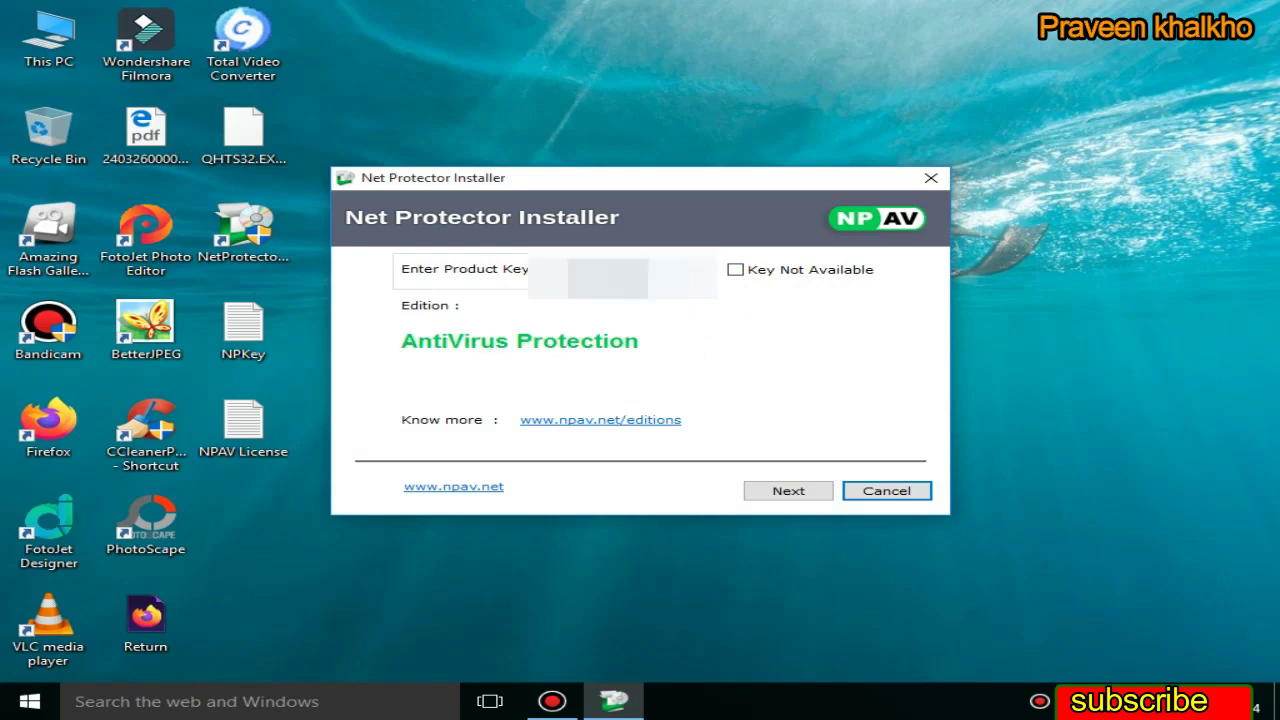
click(788, 495)
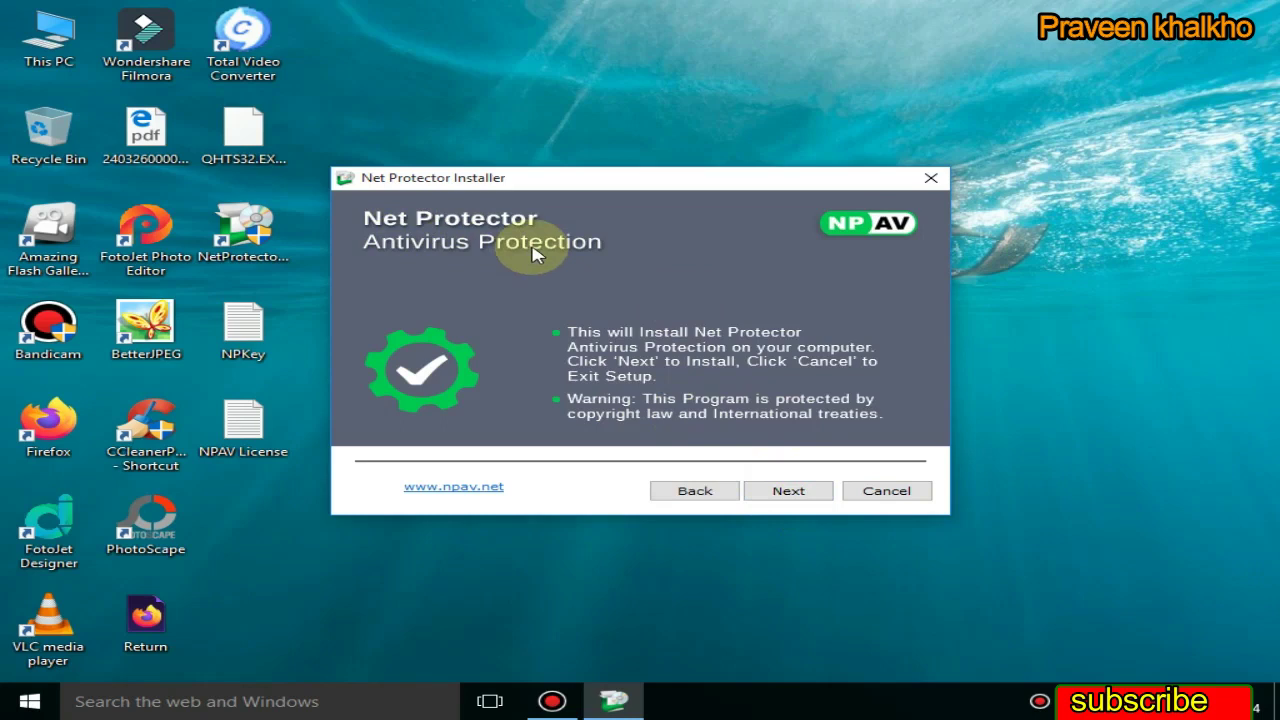
Accept the installer's license terms and proceed with automatic submission of suspicious threats to the Research LAB enabled
click(789, 494)
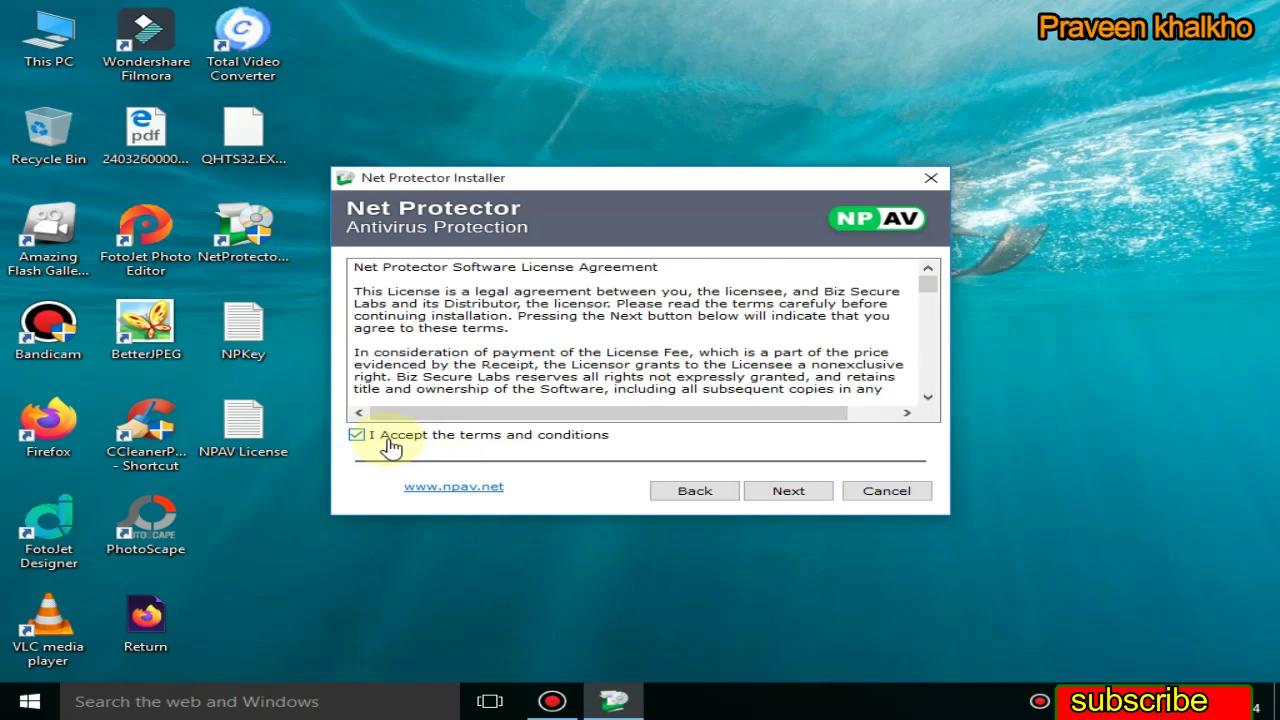
click(786, 492)
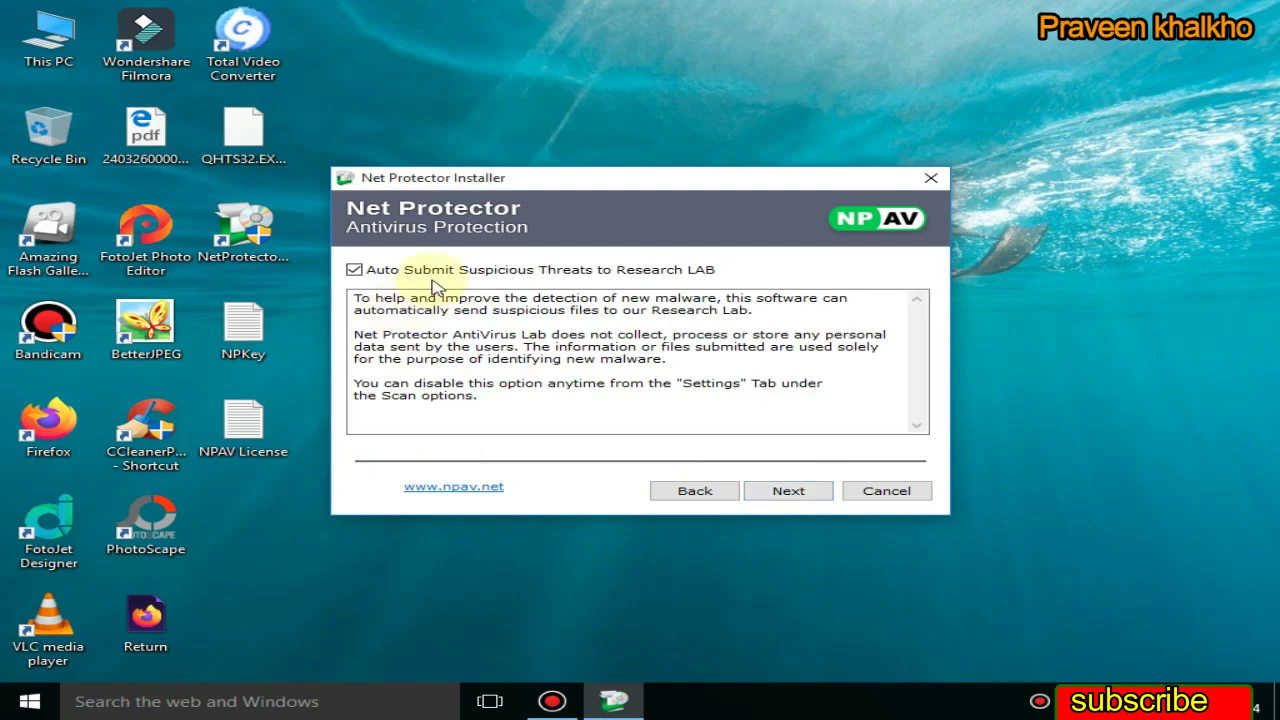
click(774, 492)
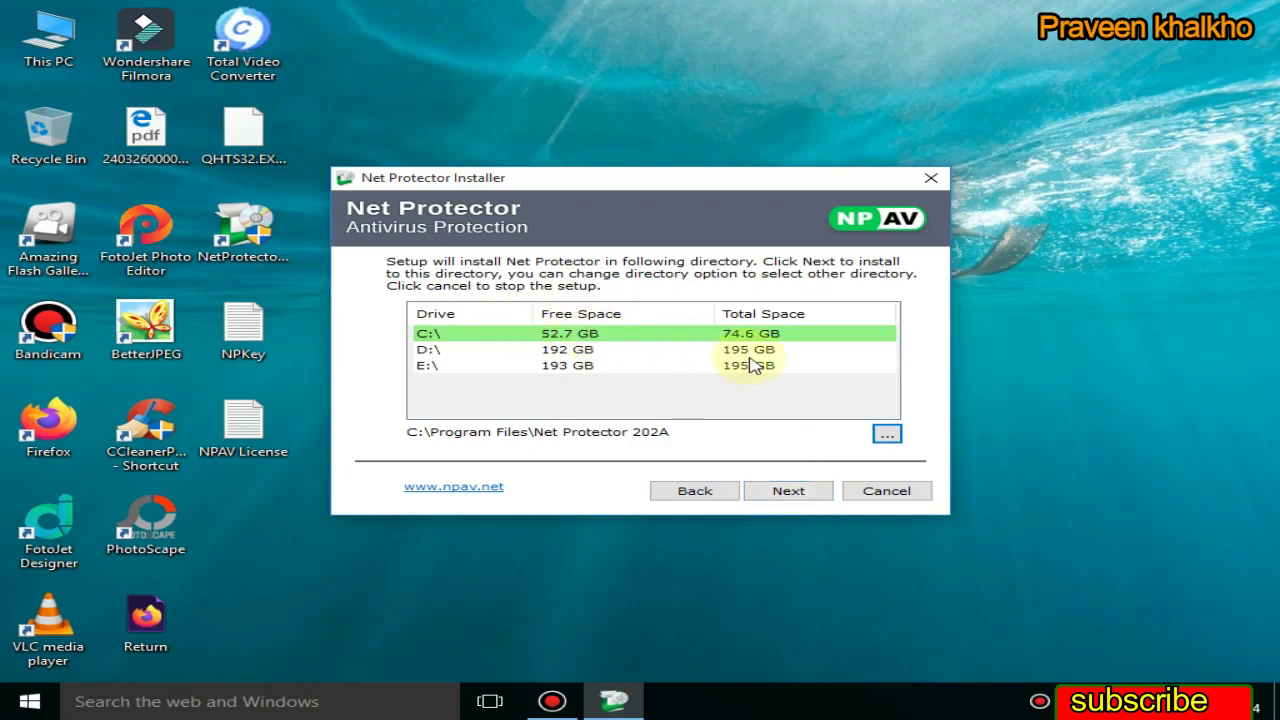
Check the folder choices, keep C:\Program Files\Net Protector 202A as the install directory and start the installation
click(887, 437)
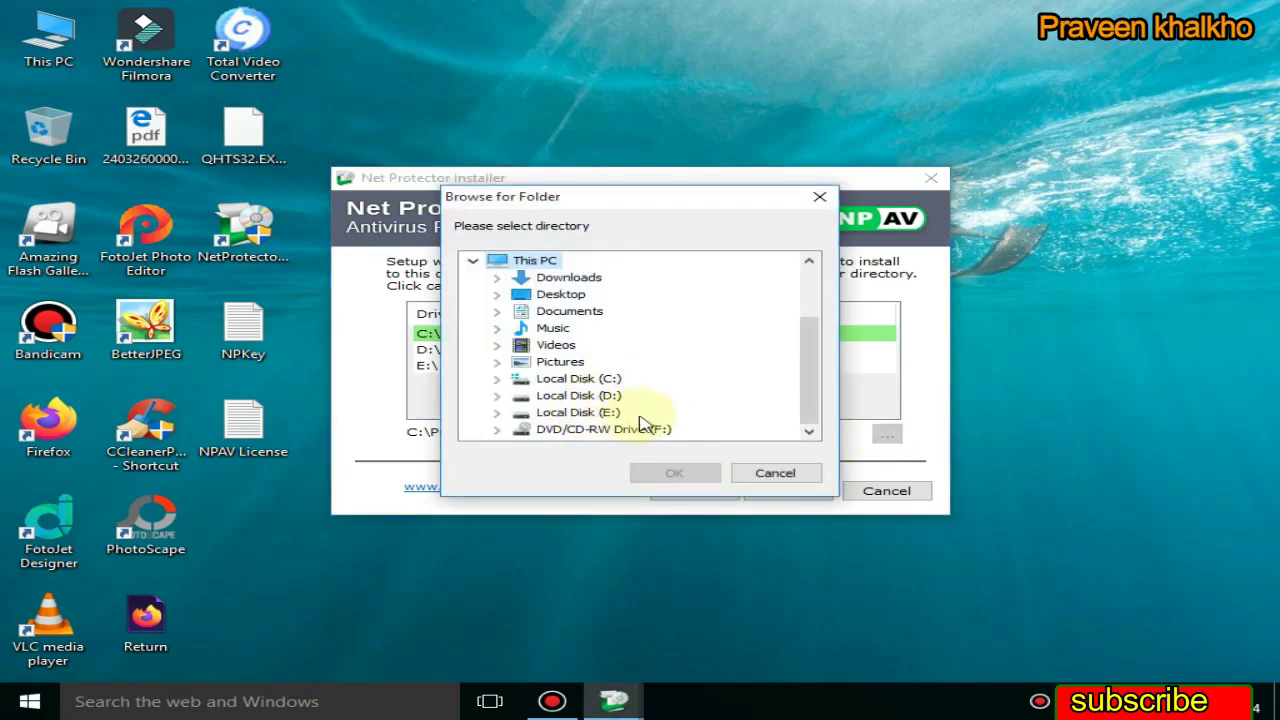
click(770, 470)
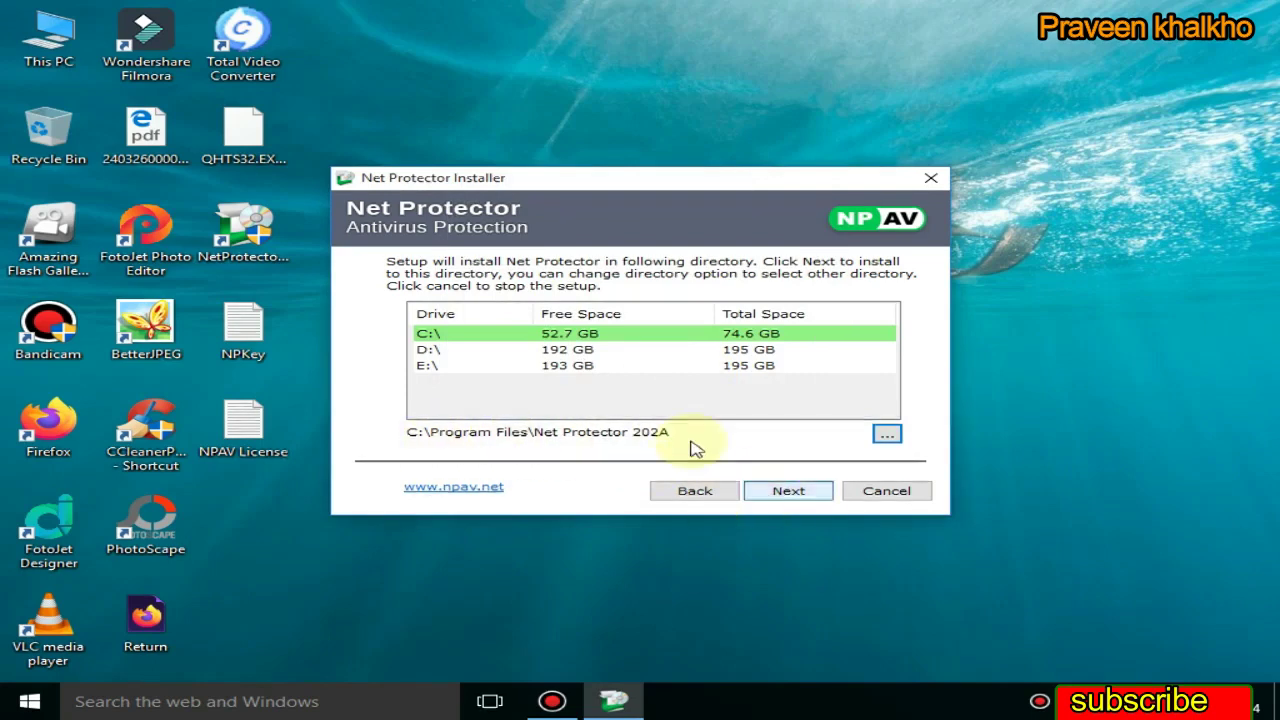
click(787, 497)
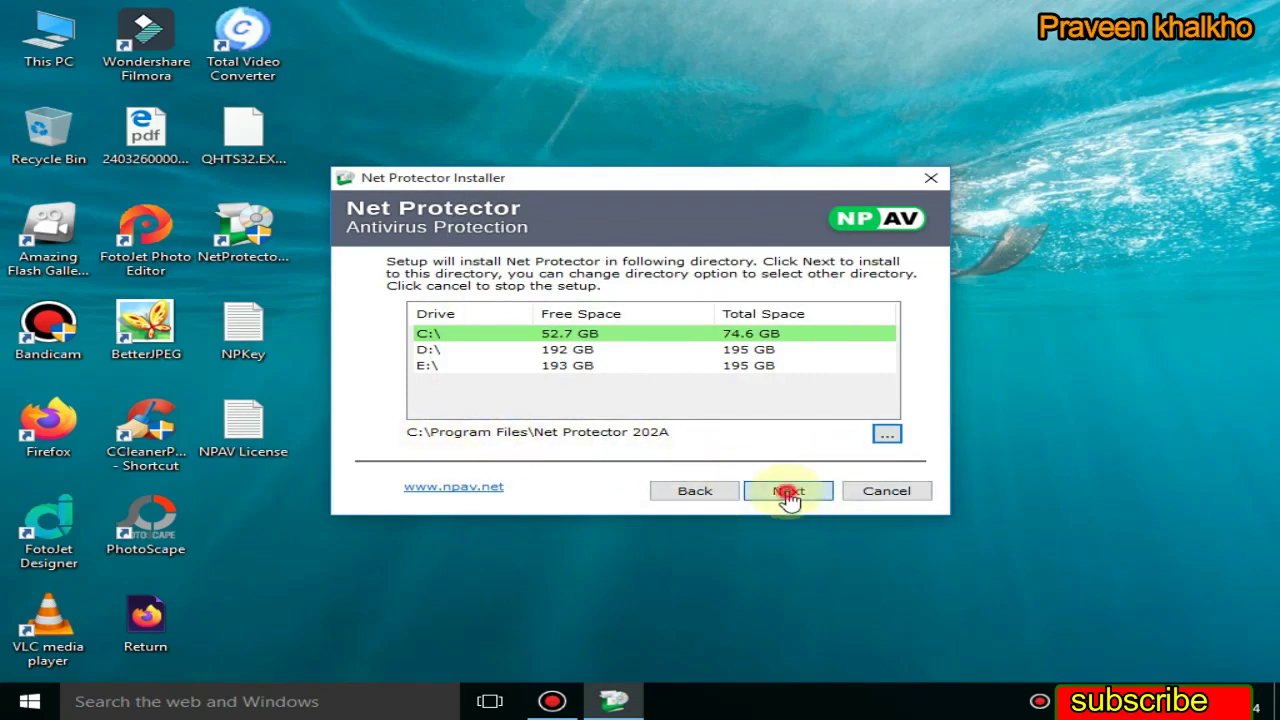
click(789, 496)
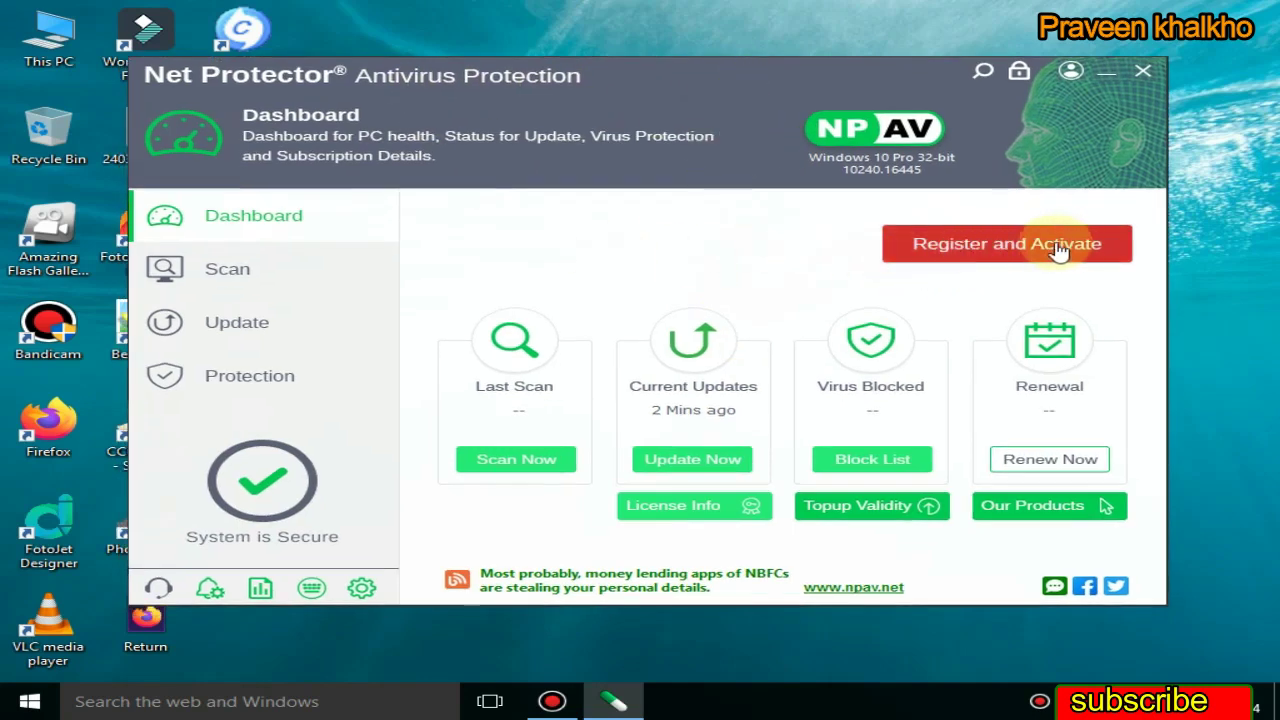
Start product registration, dismiss the updates window and submit the licence key for a single PC
click(1010, 246)
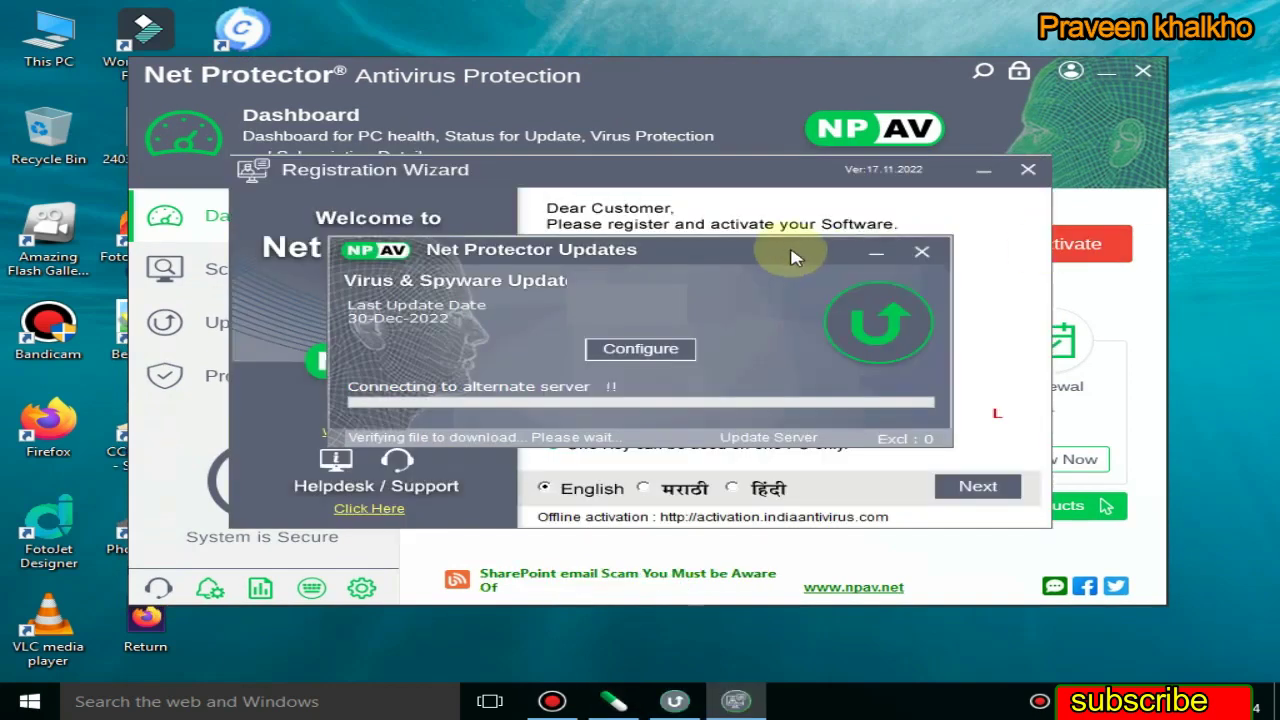
click(922, 254)
click(742, 304)
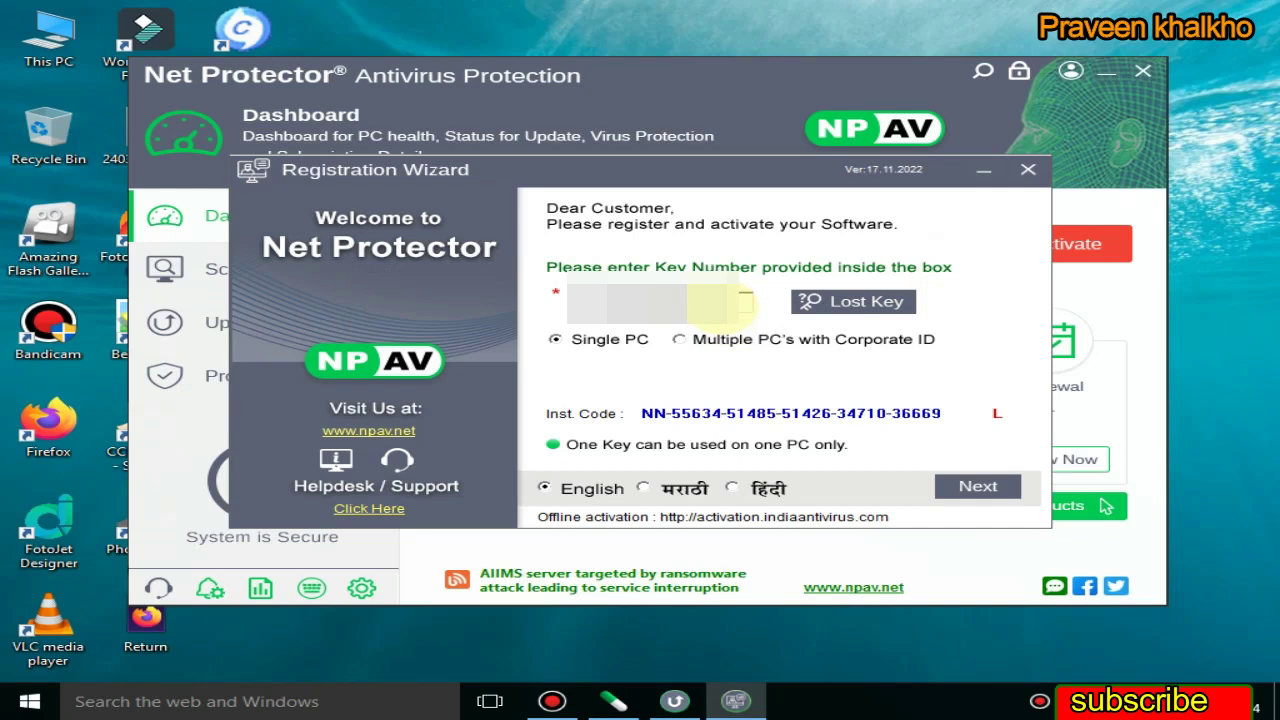
drag(705, 305, 508, 300)
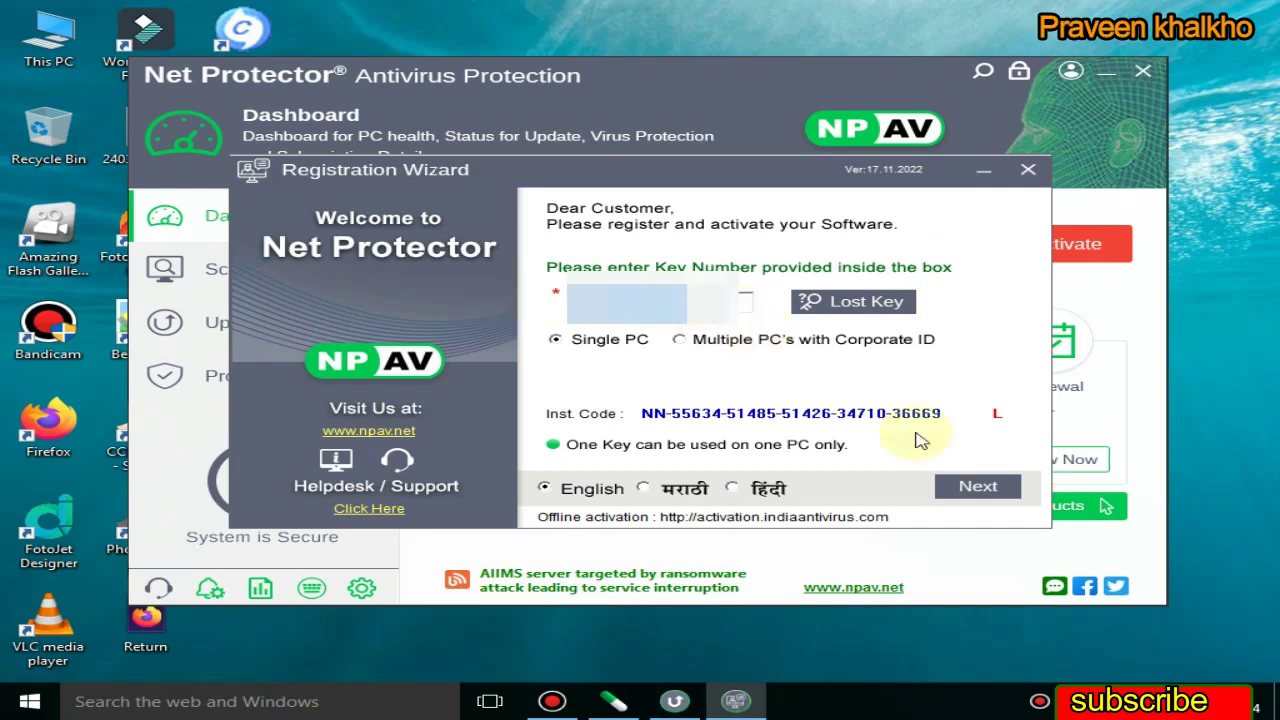
click(972, 490)
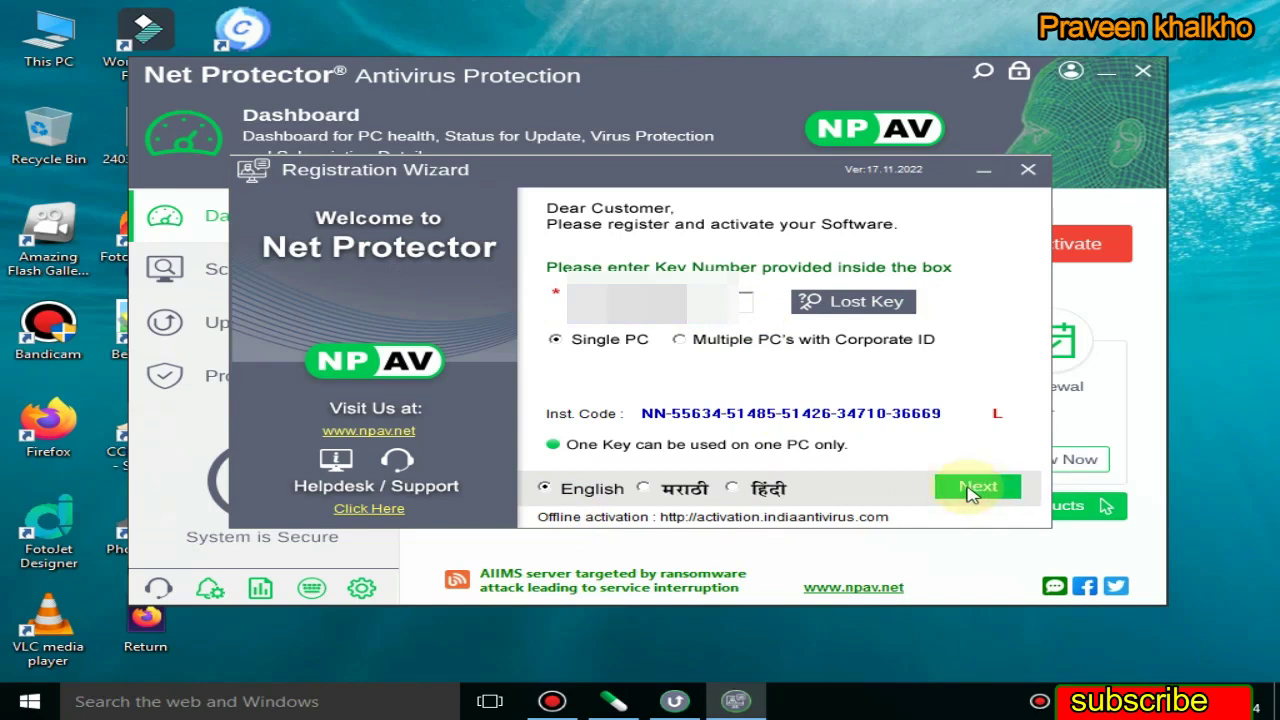
click(988, 487)
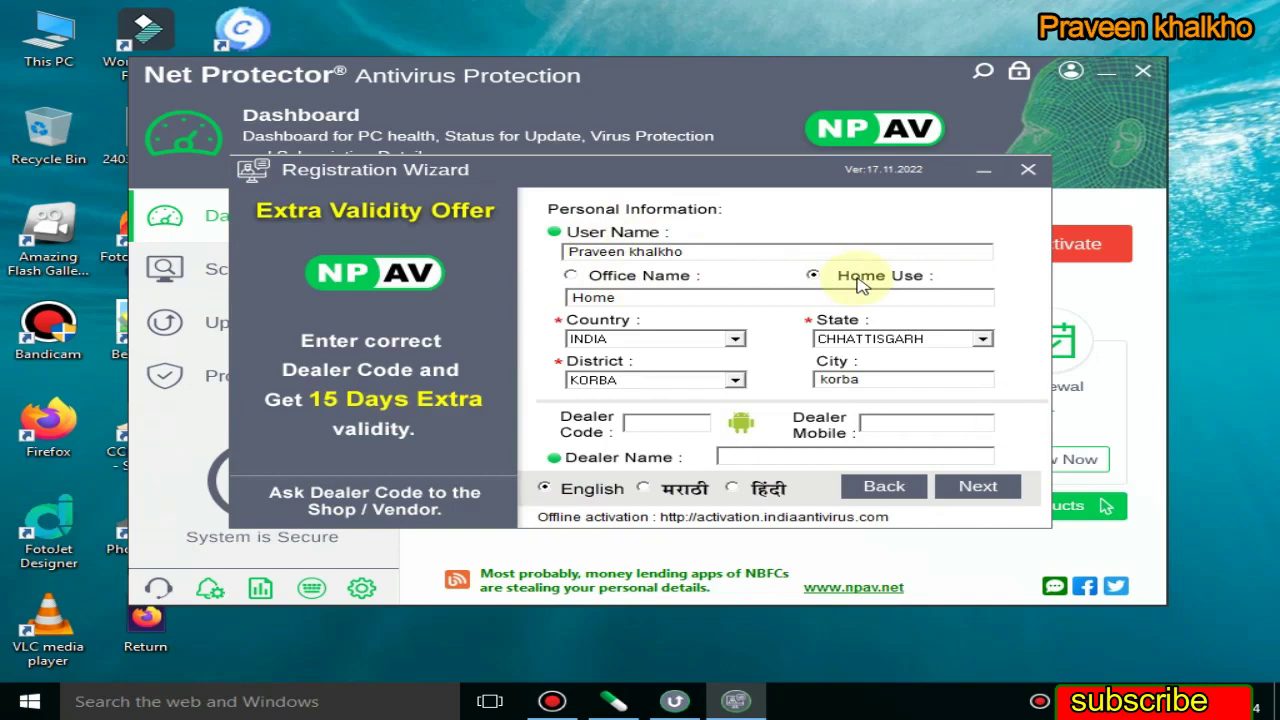
Check the country, state and district choices, keep the filled-in personal information and proceed to the contact details
click(737, 338)
click(735, 338)
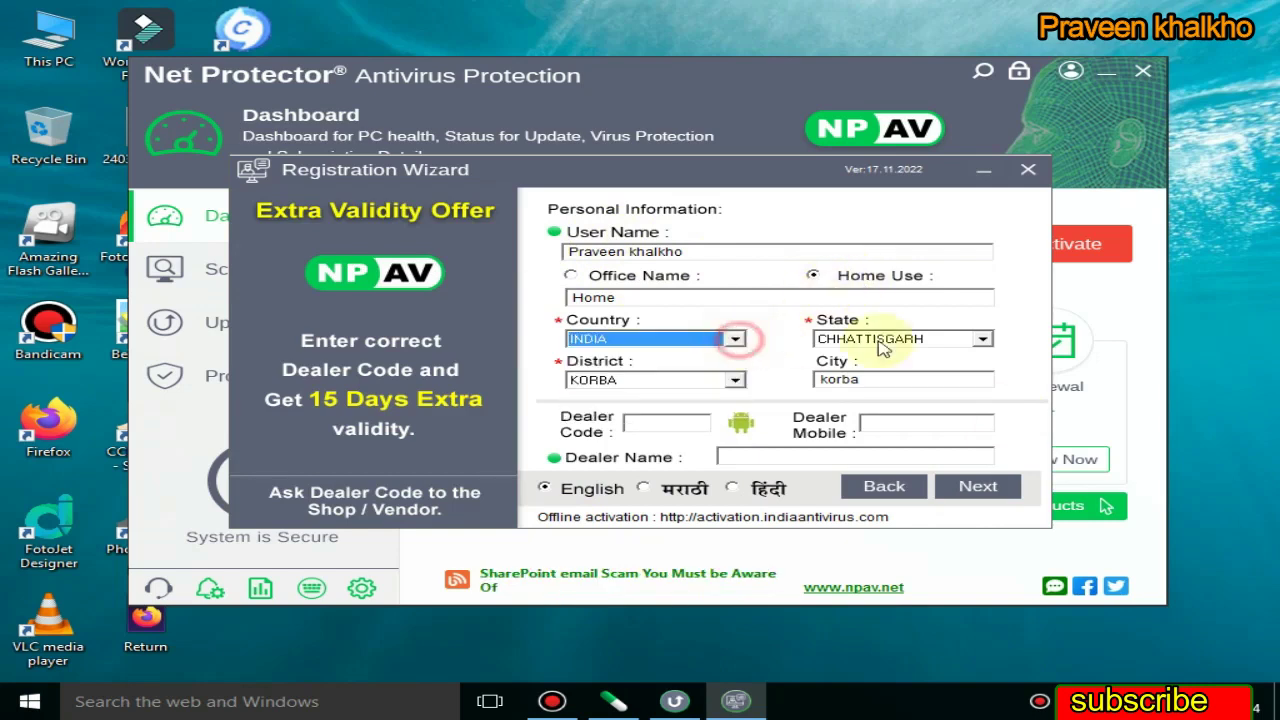
click(982, 338)
click(982, 338)
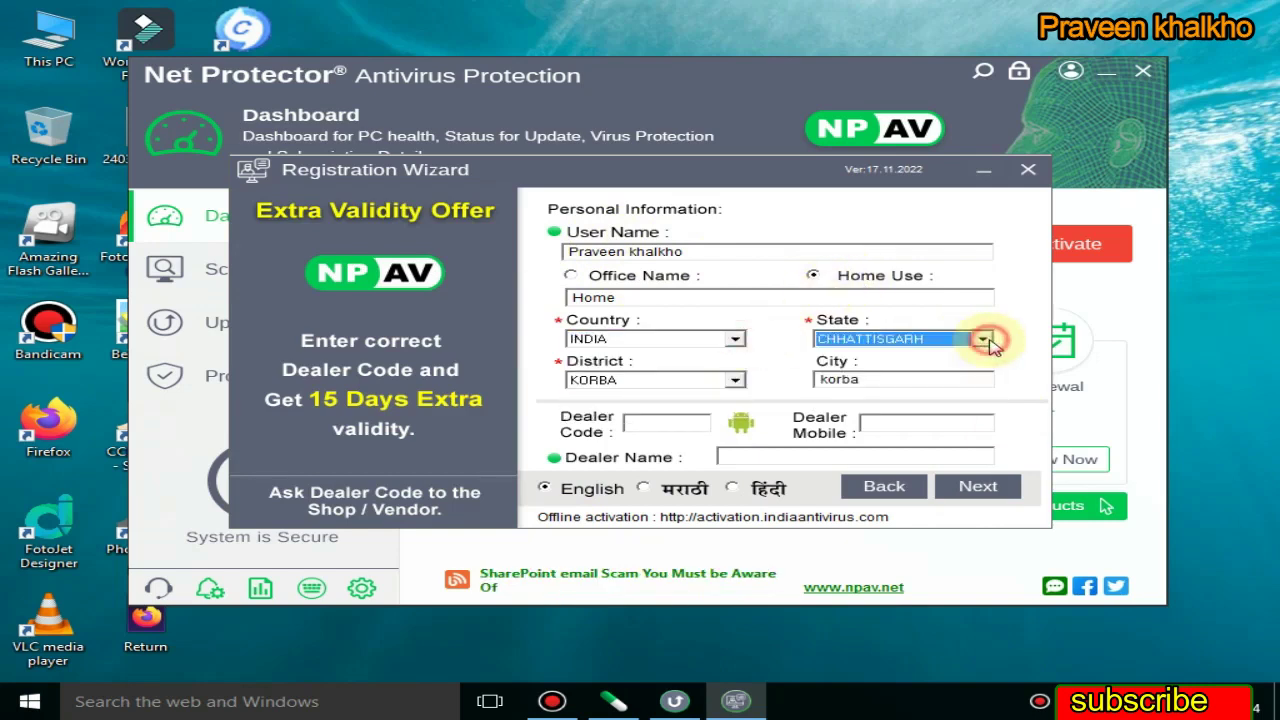
click(735, 381)
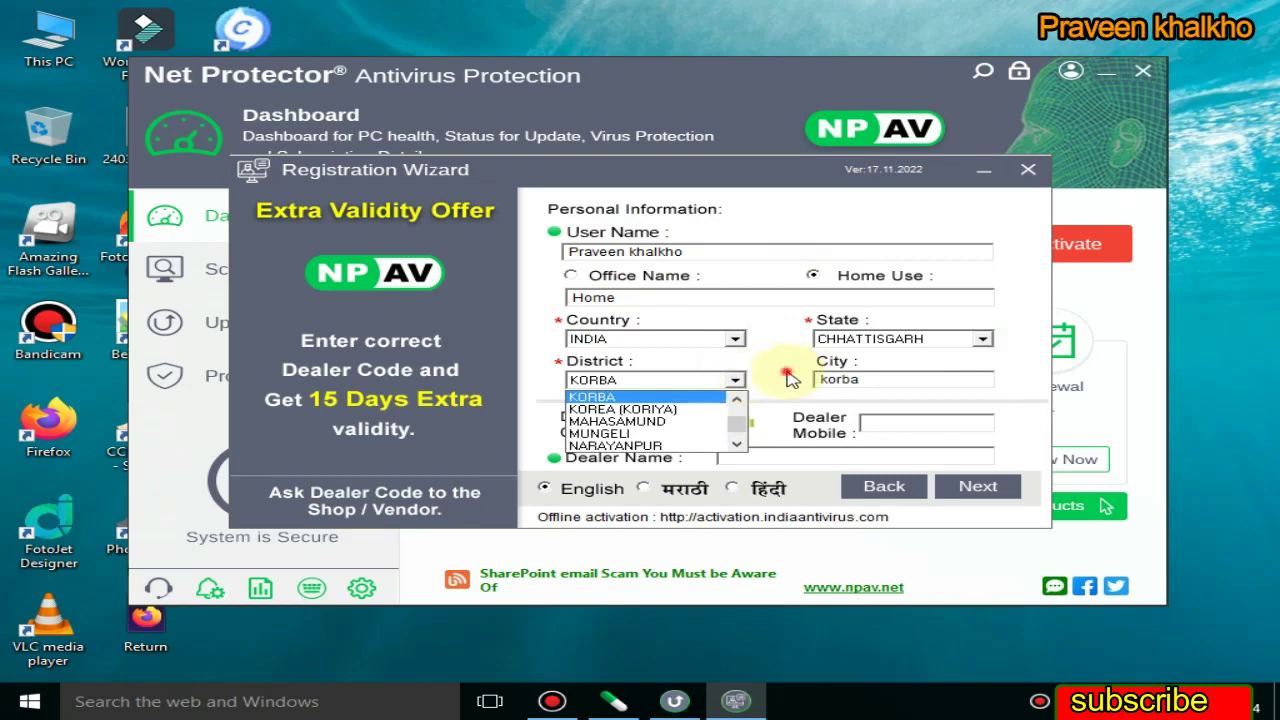
click(790, 379)
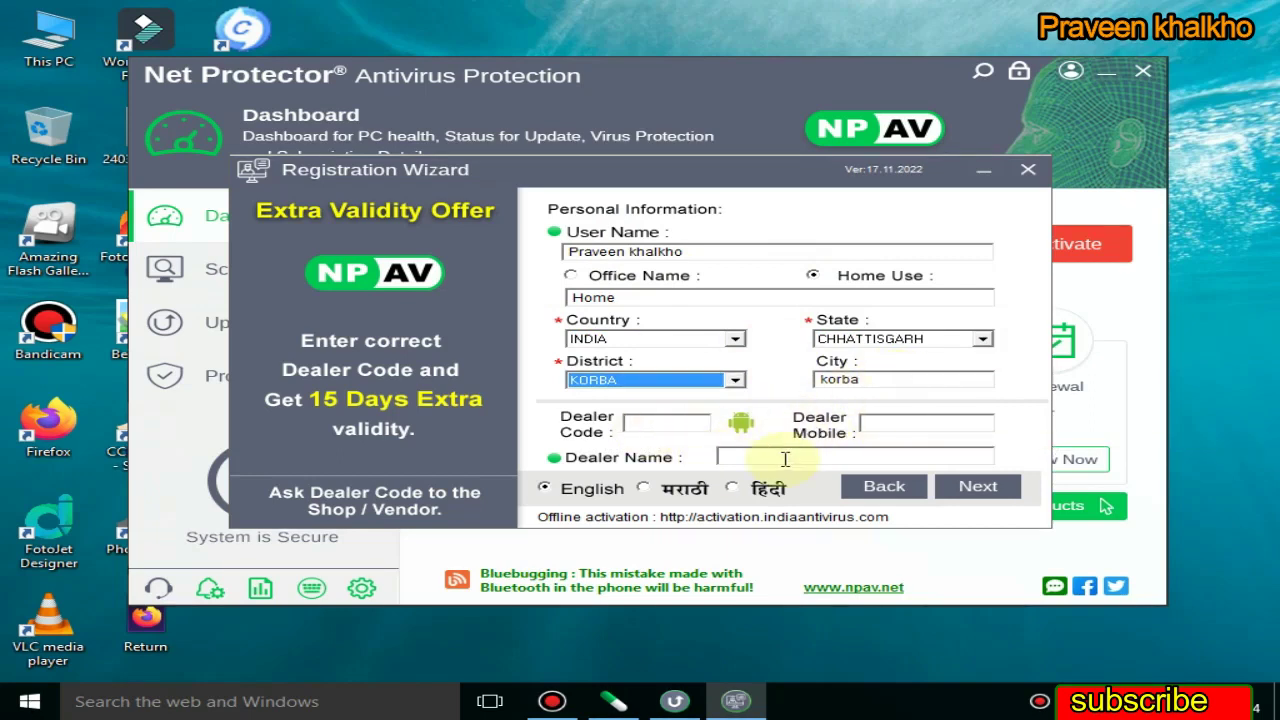
click(978, 488)
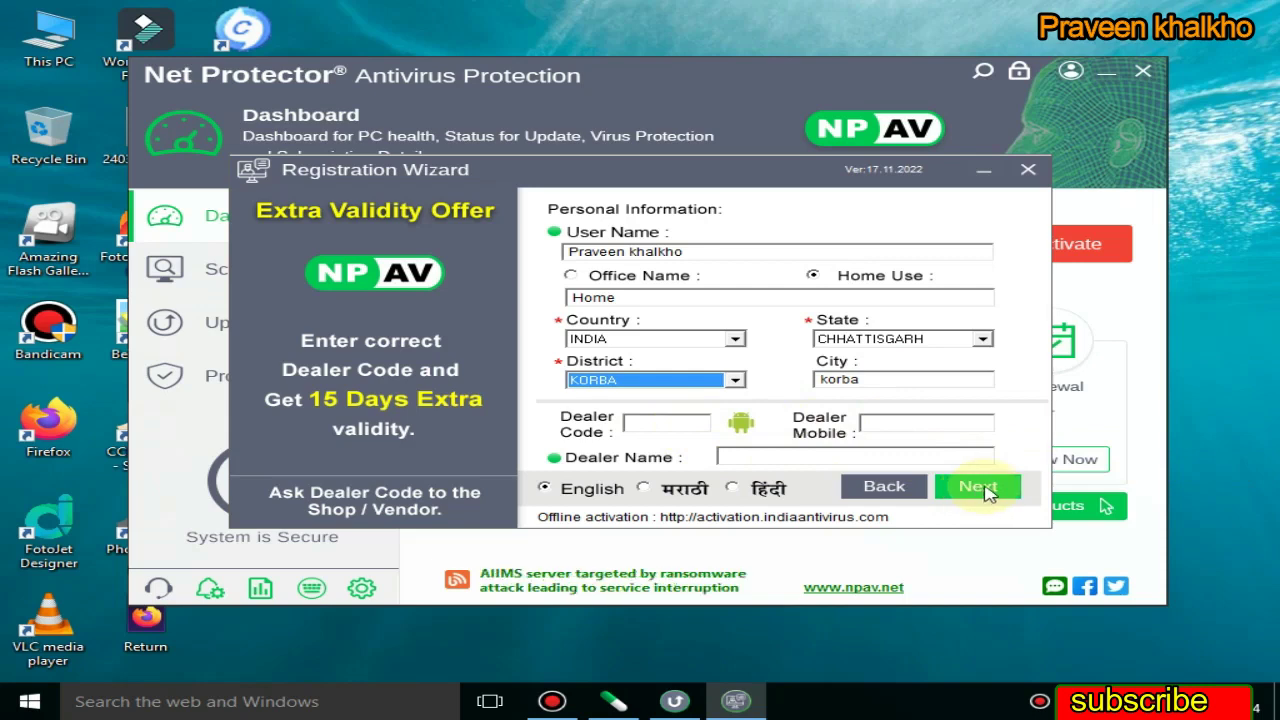
Fill in the customer's e-mail and mobile number and submit the contact details to activate the software
click(619, 300)
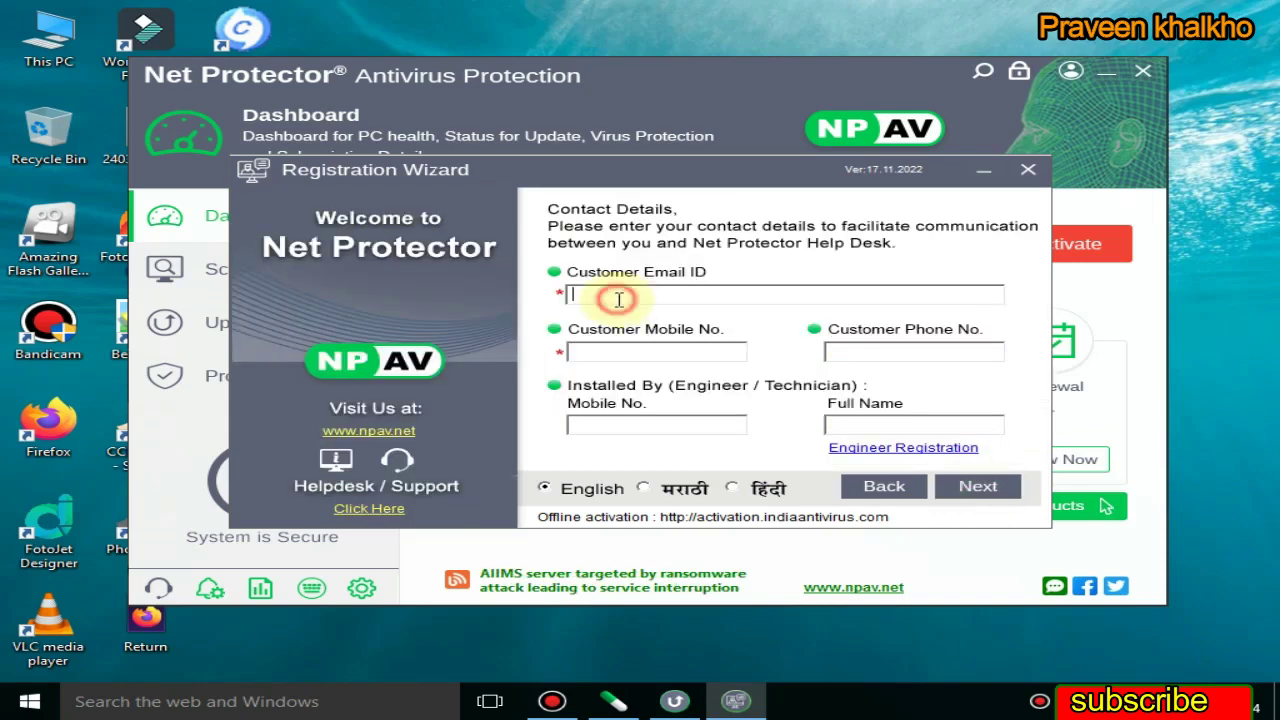
text(pami)
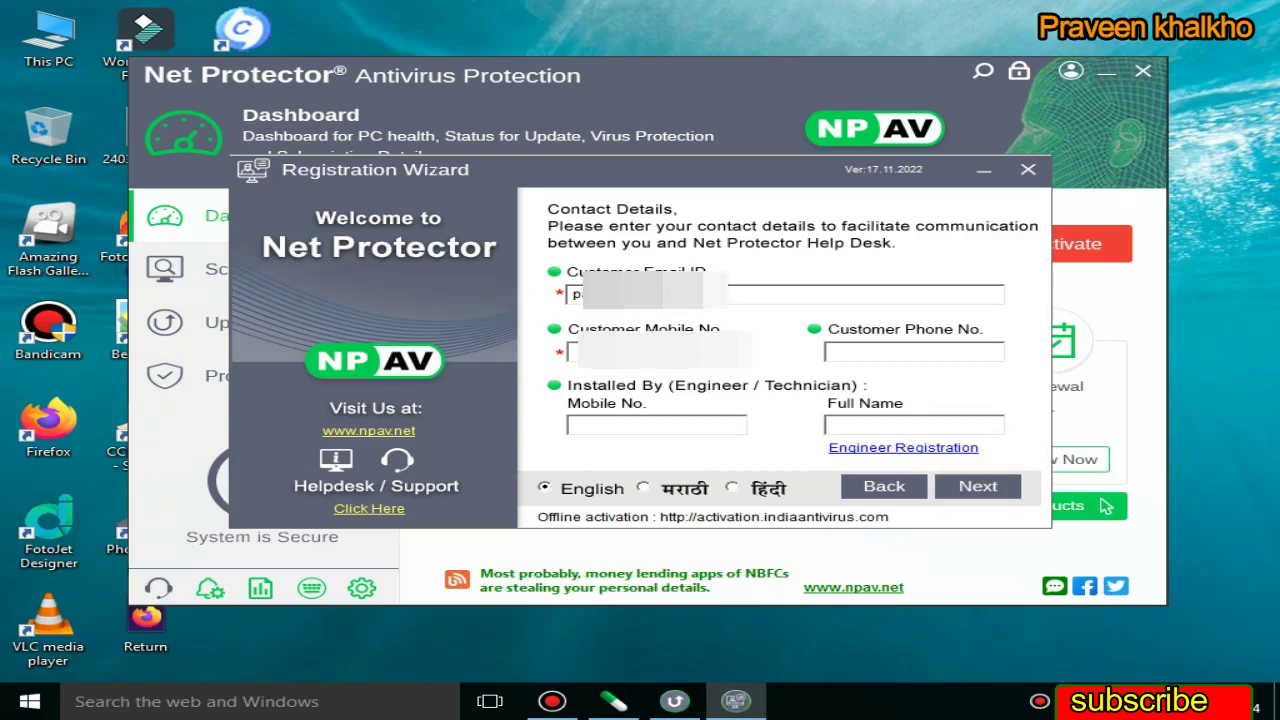
click(588, 348)
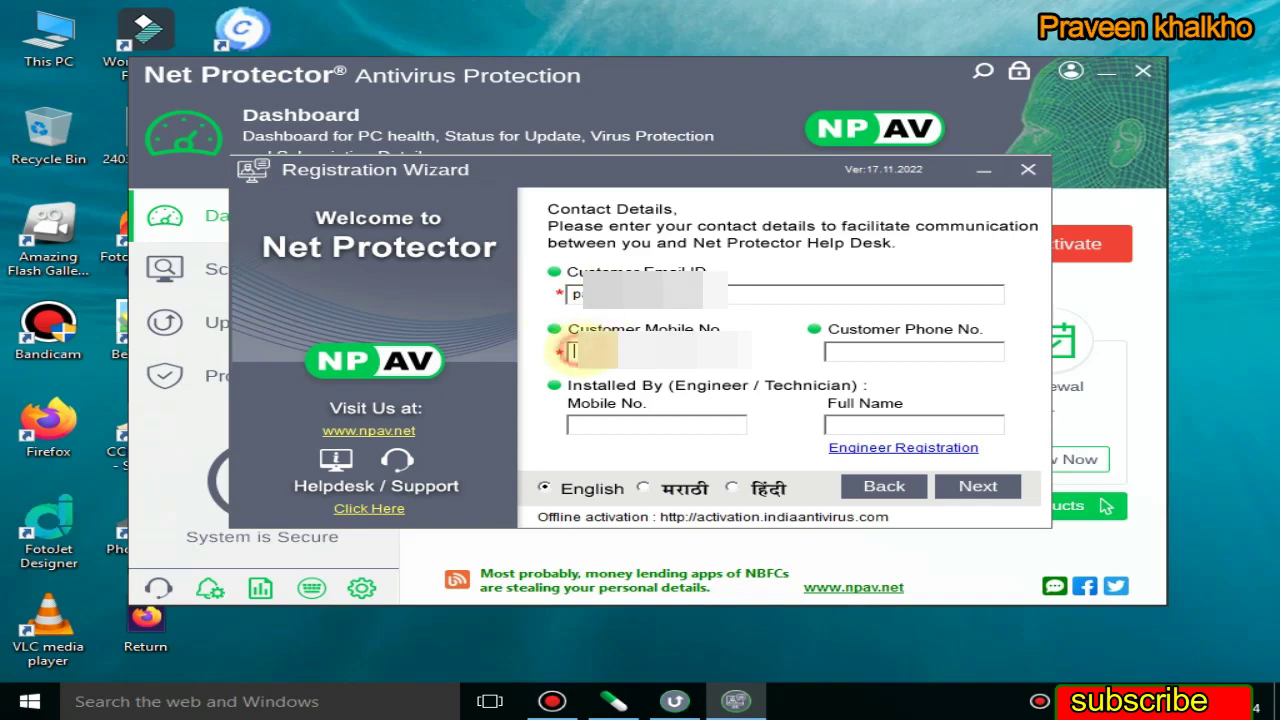
text(7)
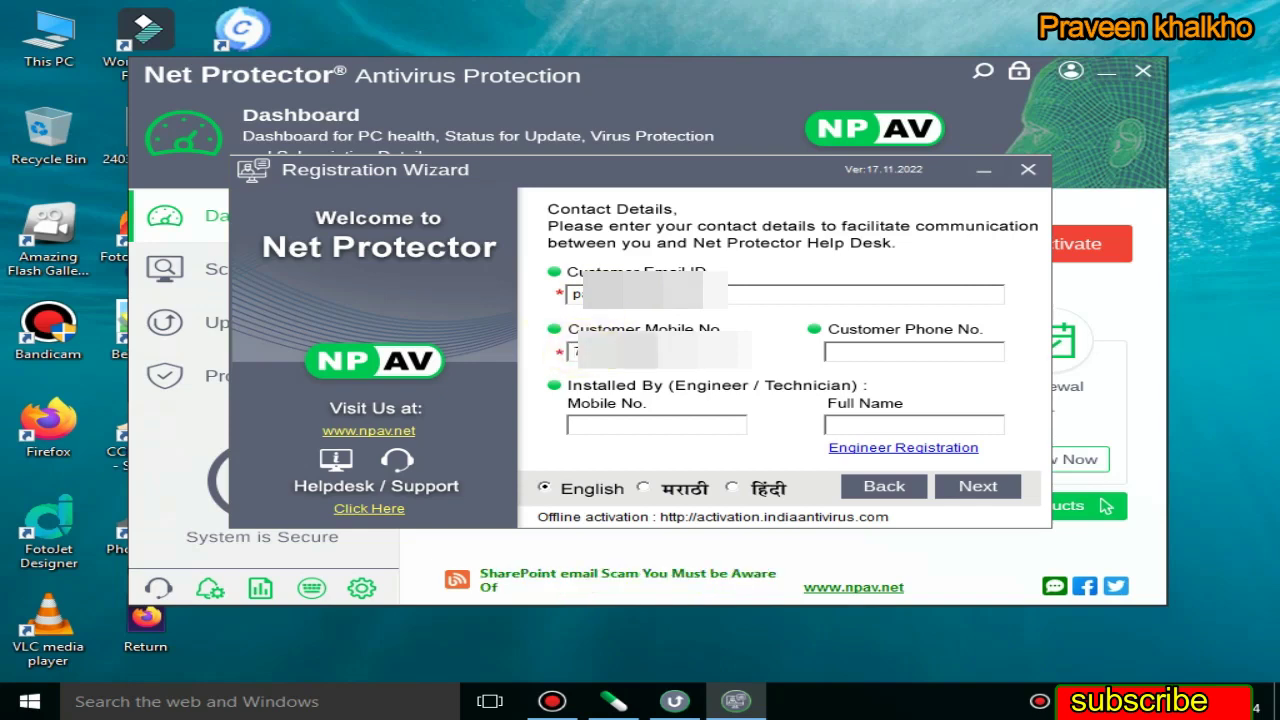
click(975, 490)
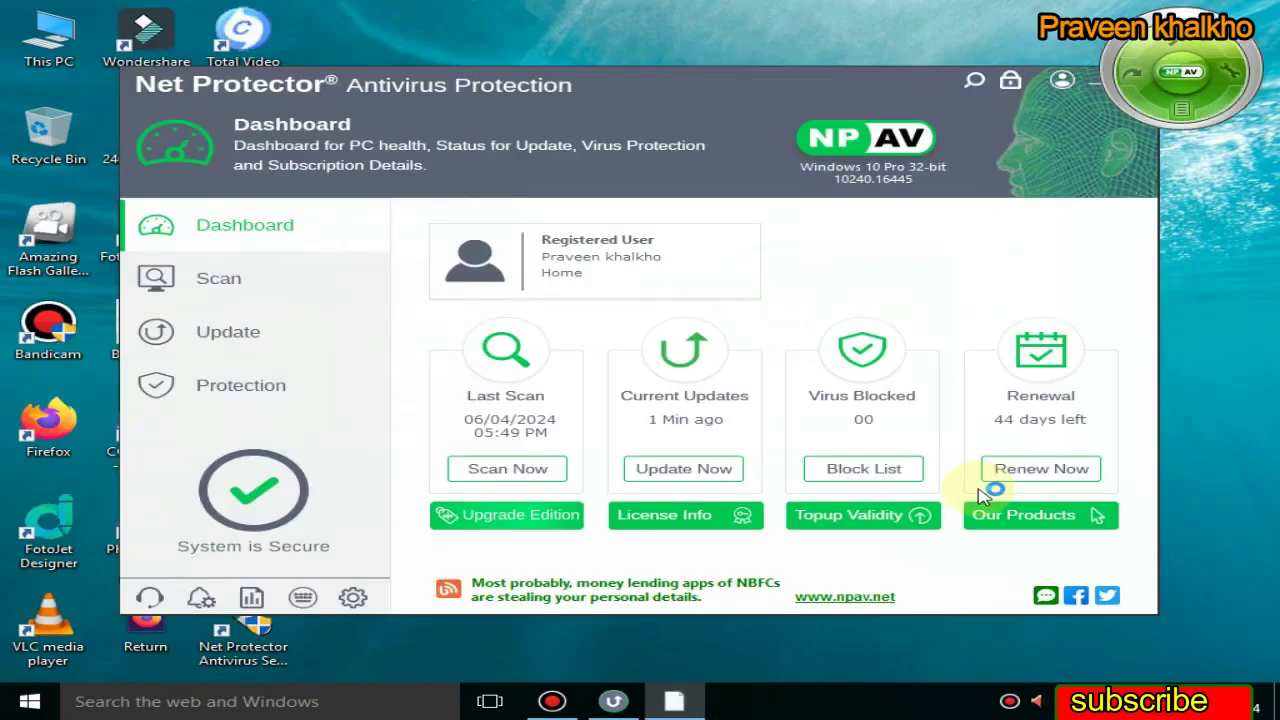
Look through the Scan, Update and Protection pages of the antivirus and return to the Dashboard
click(224, 288)
click(245, 337)
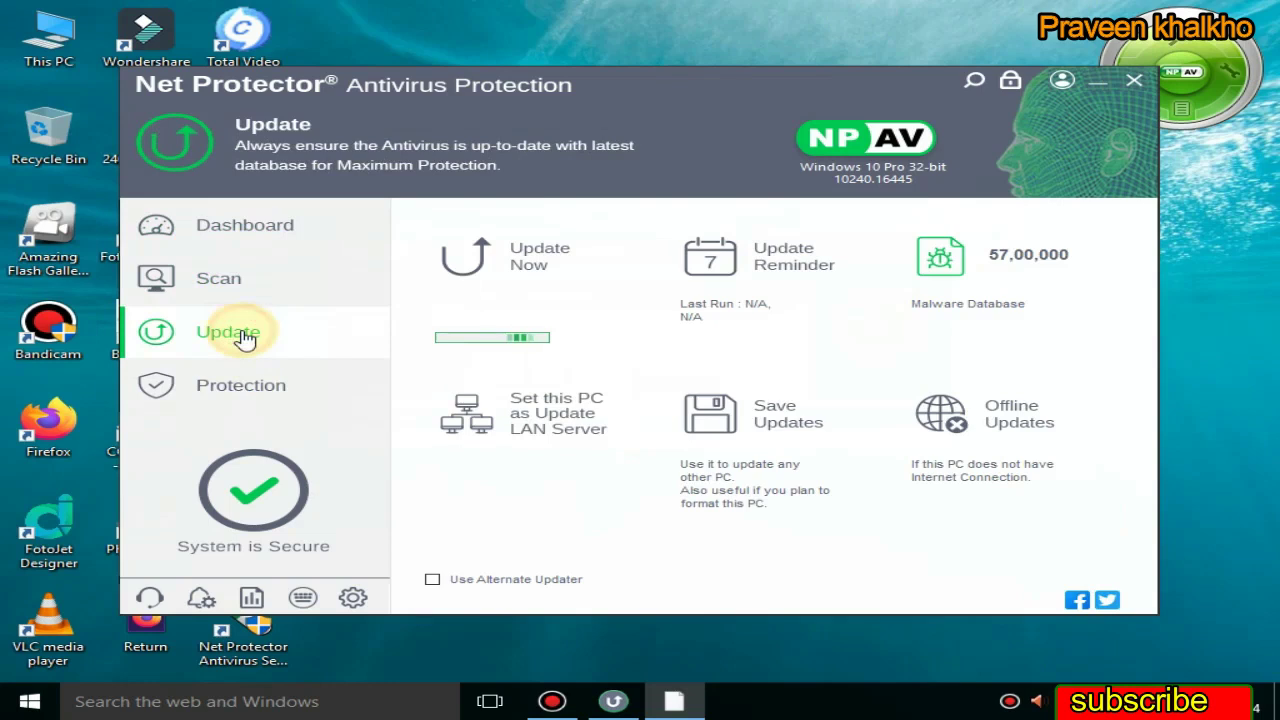
click(265, 392)
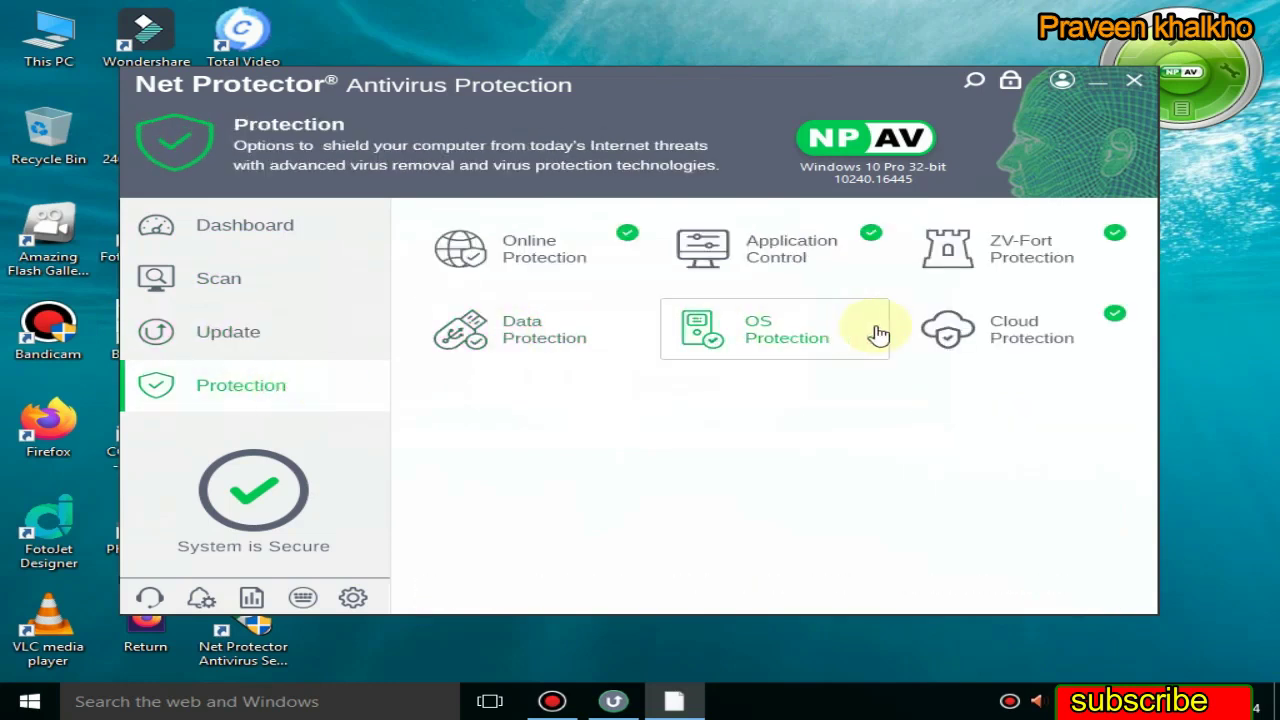
click(245, 225)
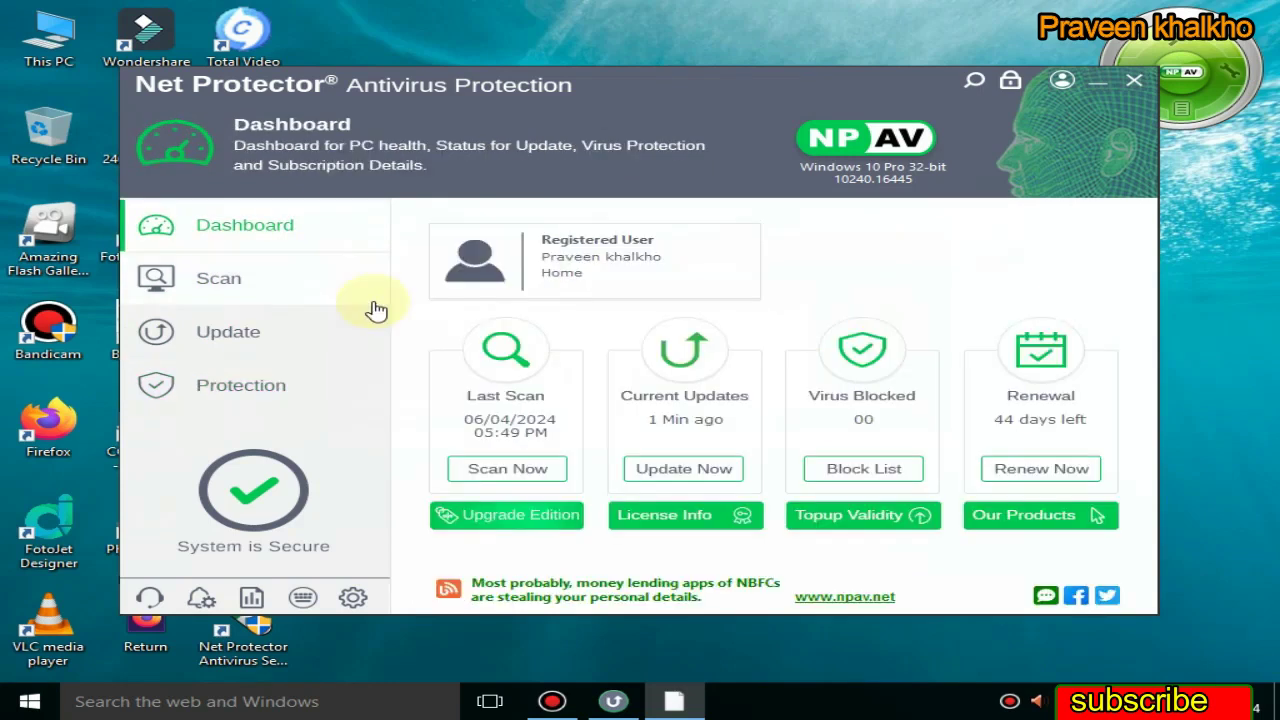